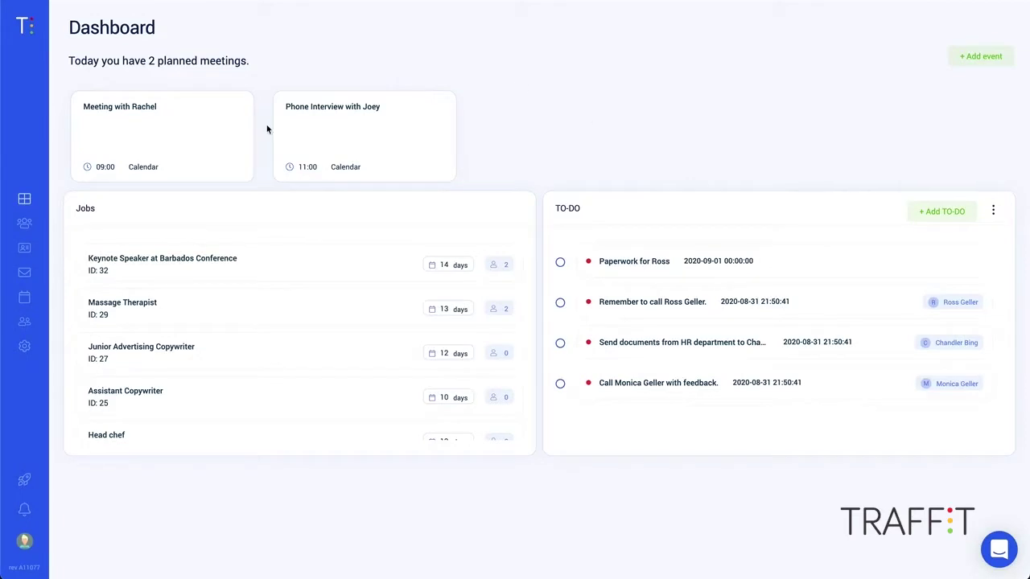
- Browse the candidate and job lists, open the first candidate's profile, then return to the dashboard
left_click(27, 232)
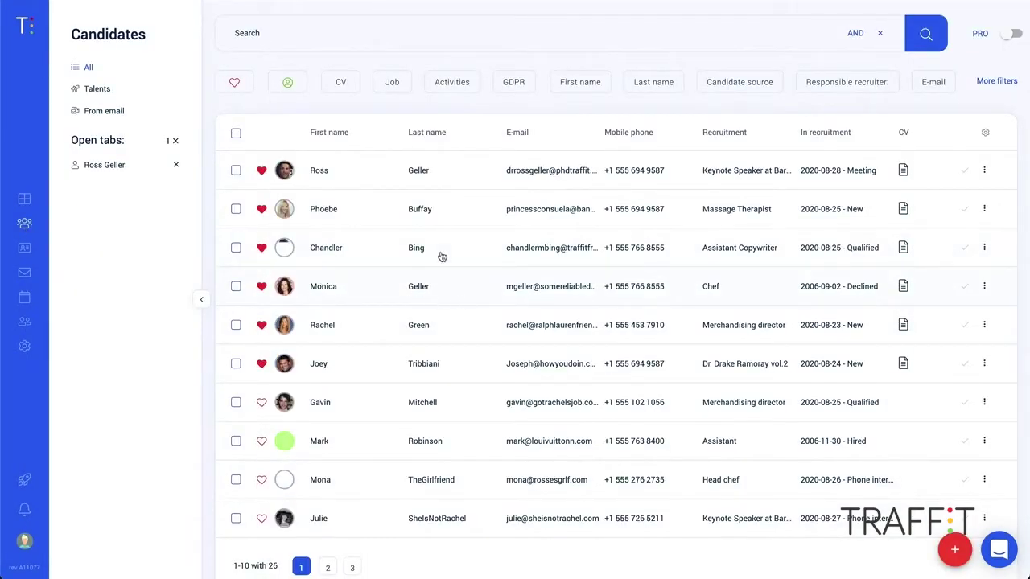
left_click(25, 248)
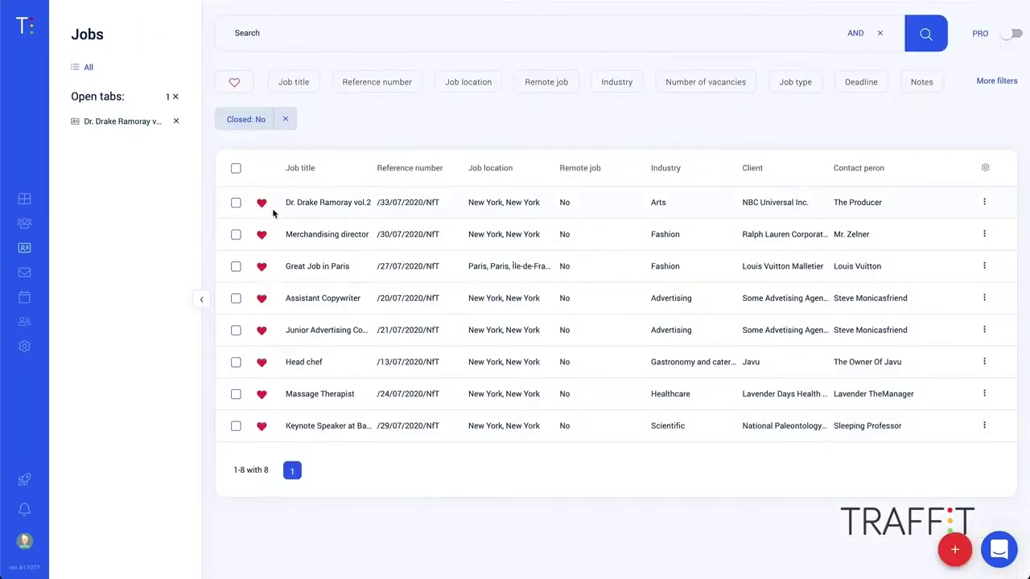
left_click(24, 223)
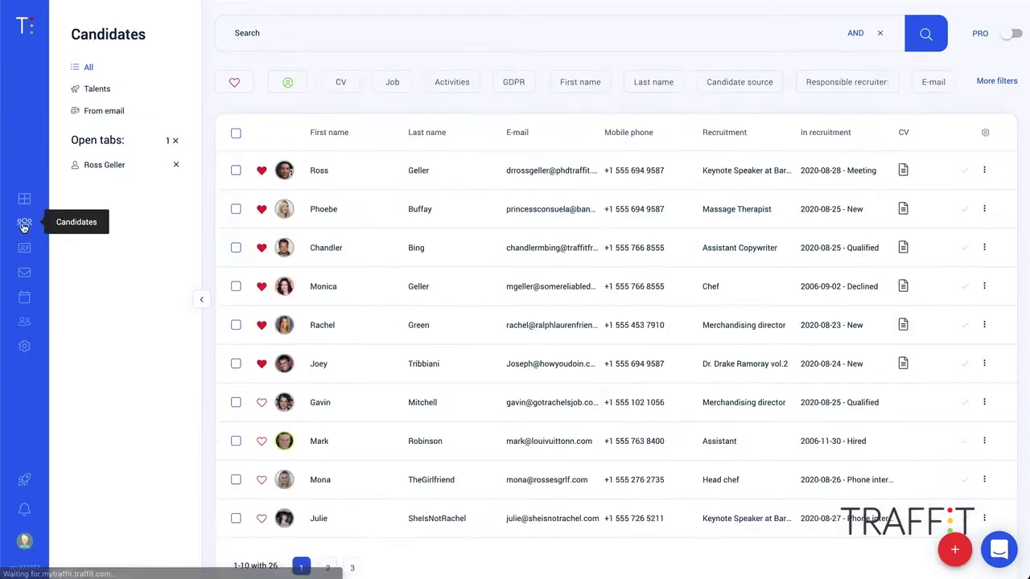
left_click(383, 174)
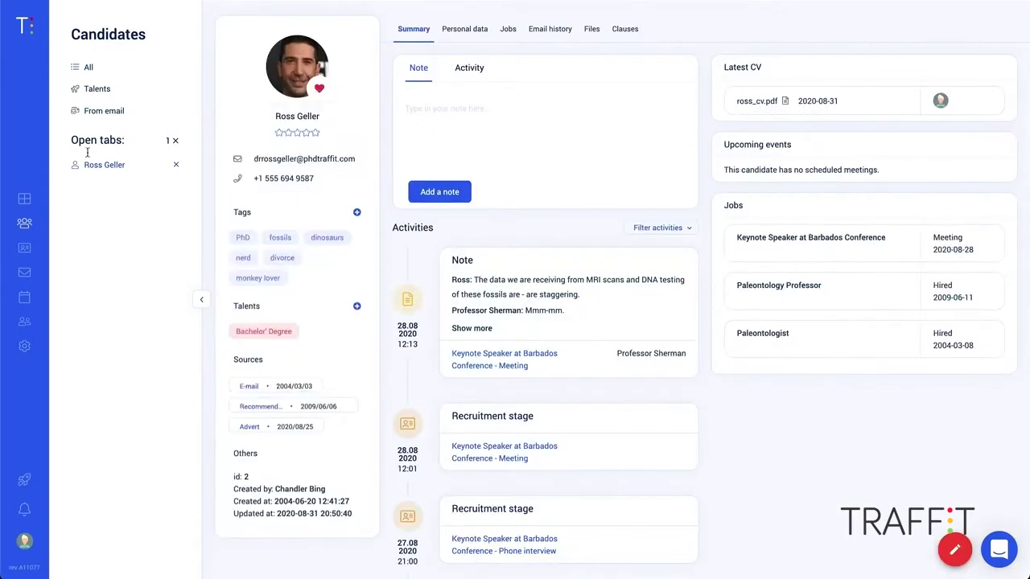
left_click(24, 202)
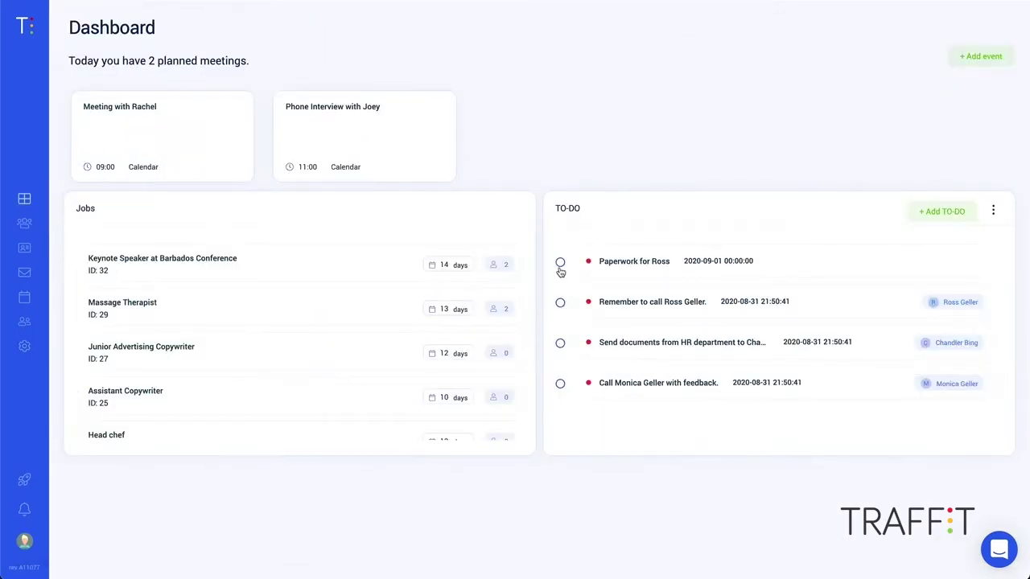
- Tick off the paperwork and call-reminder to-dos, then start a new job from the Jobs list
left_click(559, 264)
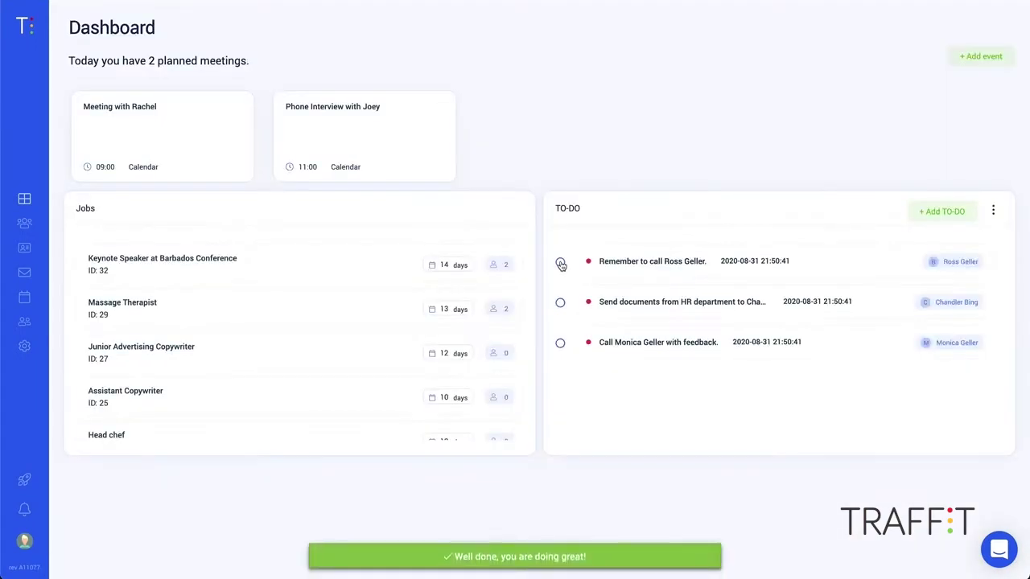
left_click(560, 264)
left_click(24, 248)
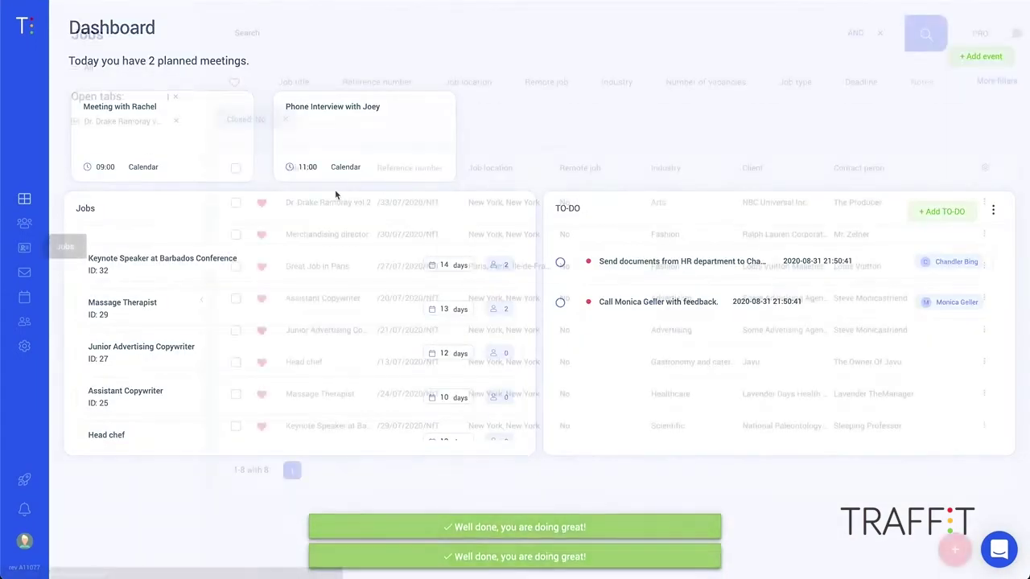
left_click(955, 550)
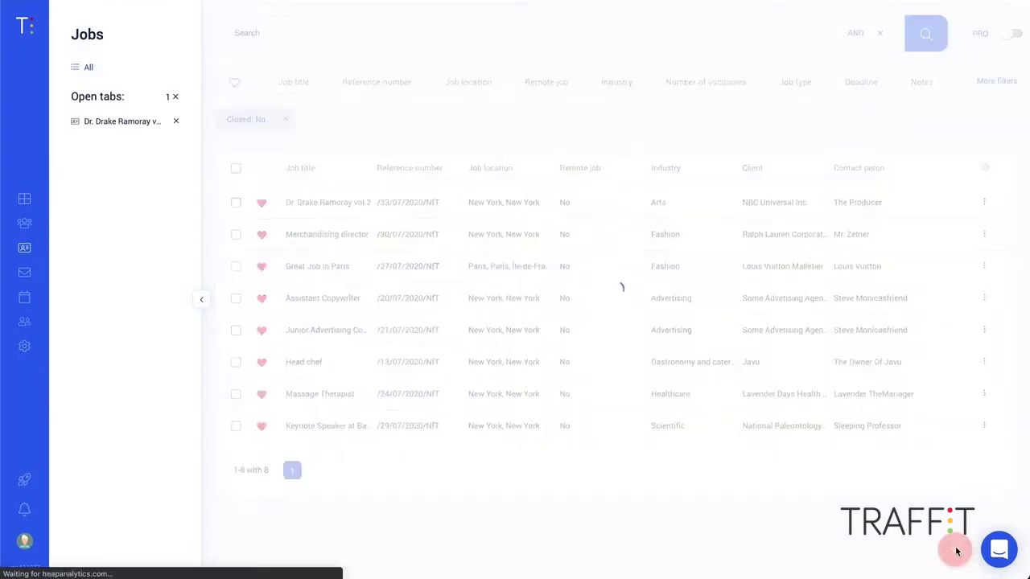
- Enter 'Sales Manager with French' as the new job's title
left_click(127, 85)
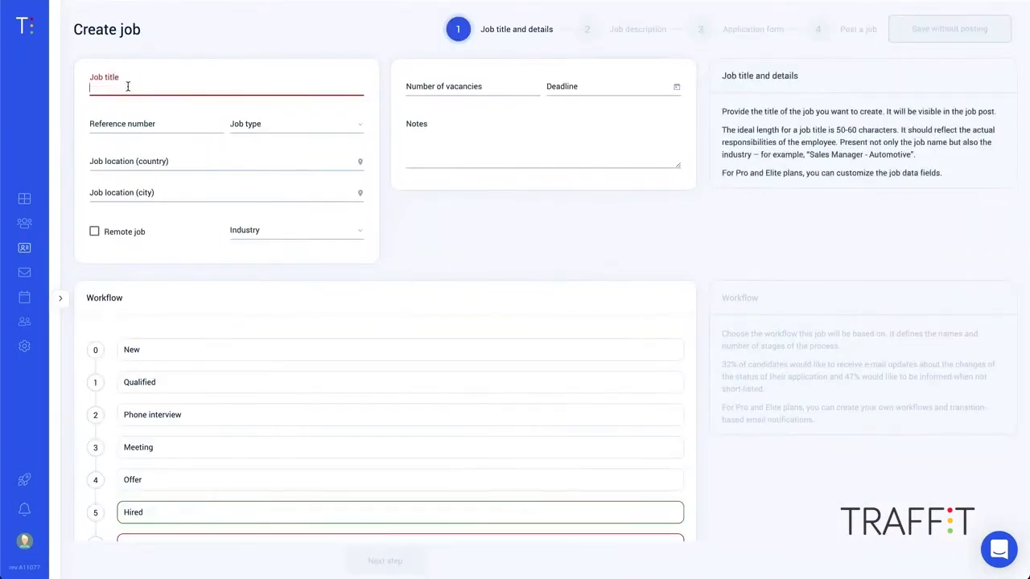
type("Sales Manager")
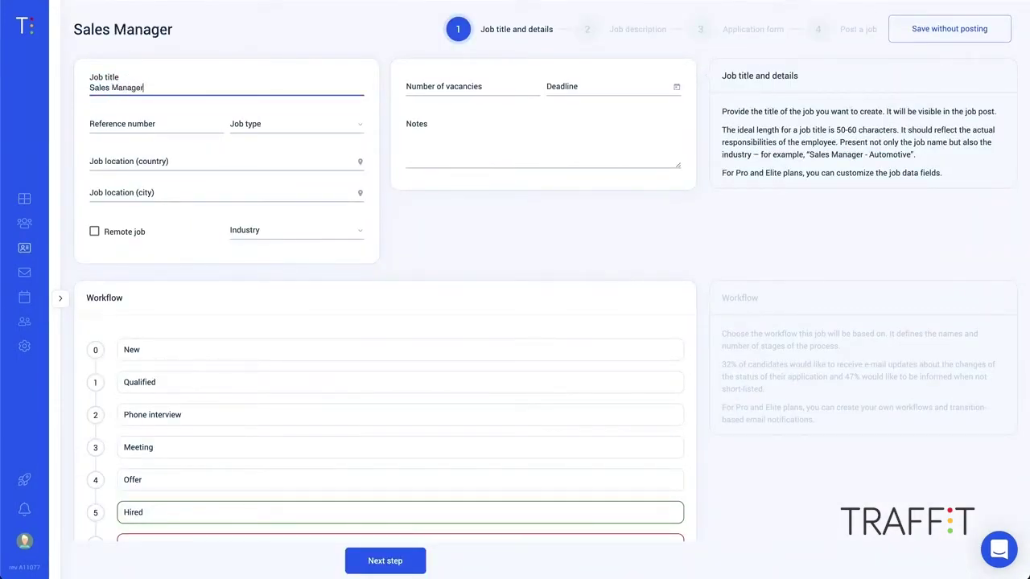
type(" with French")
key("Return")
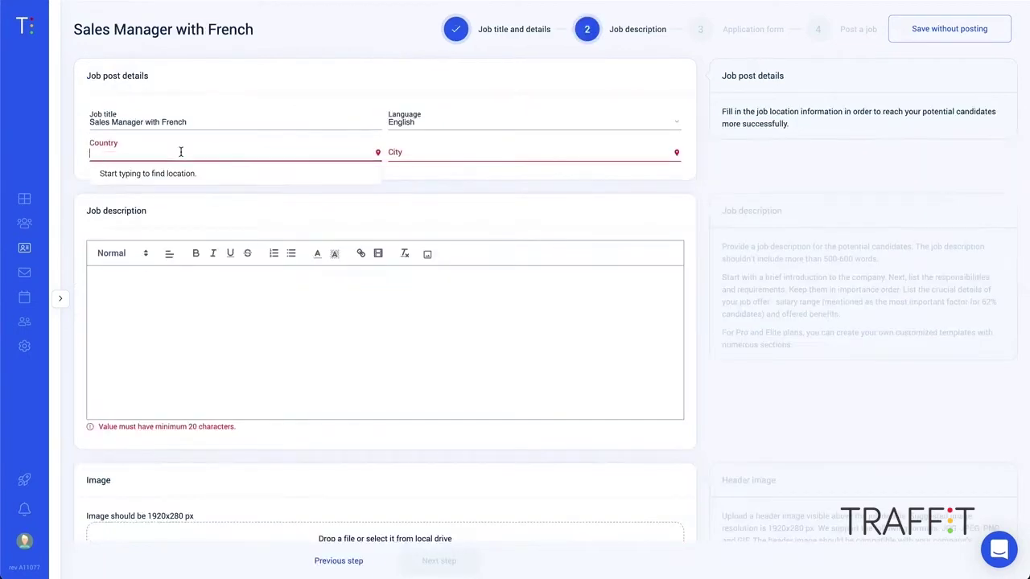
- Set the job location to New York, United States, and continue to the application form
type("United")
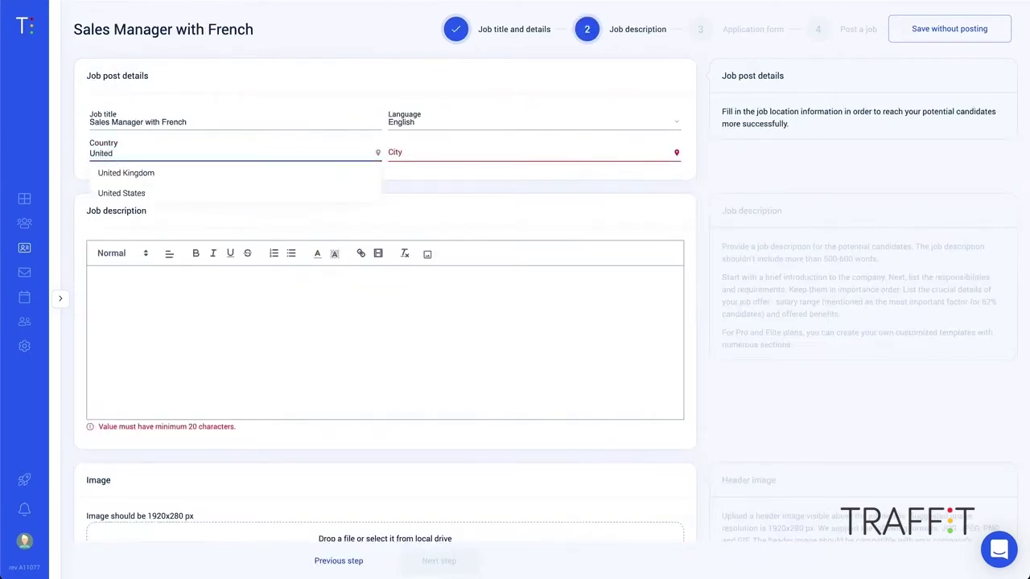
left_click(165, 191)
left_click(430, 149)
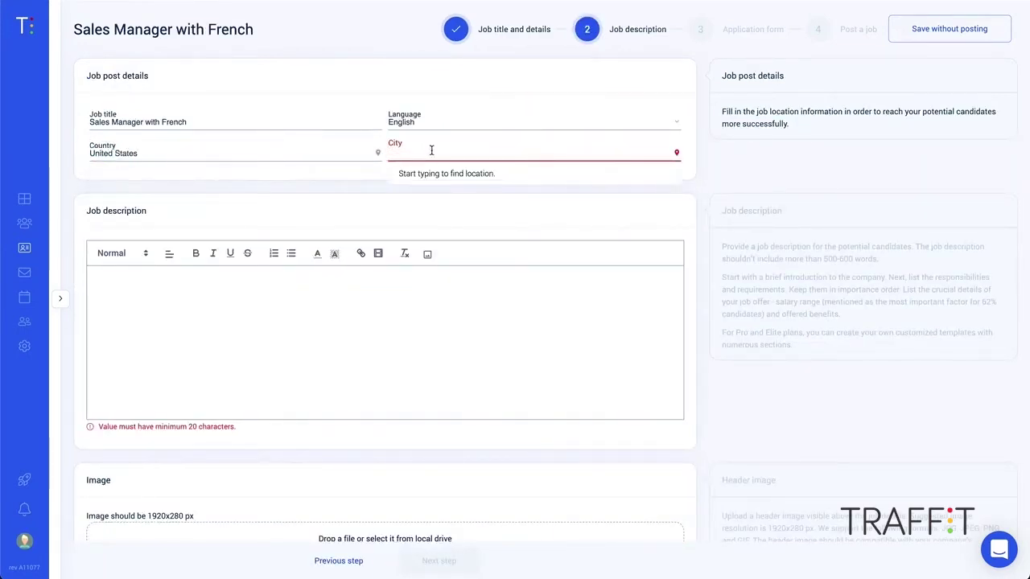
type("New york")
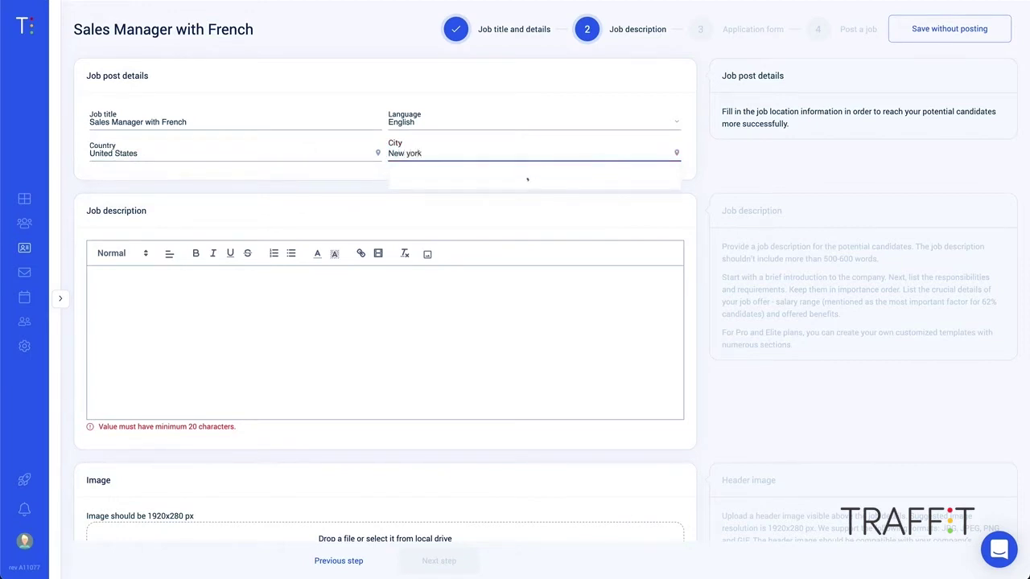
left_click(428, 172)
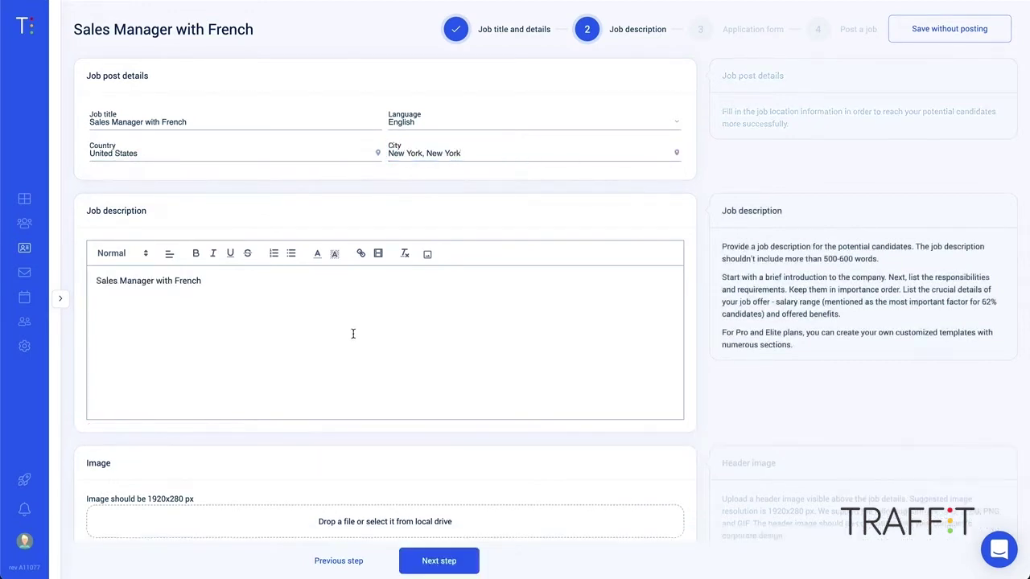
left_click(429, 561)
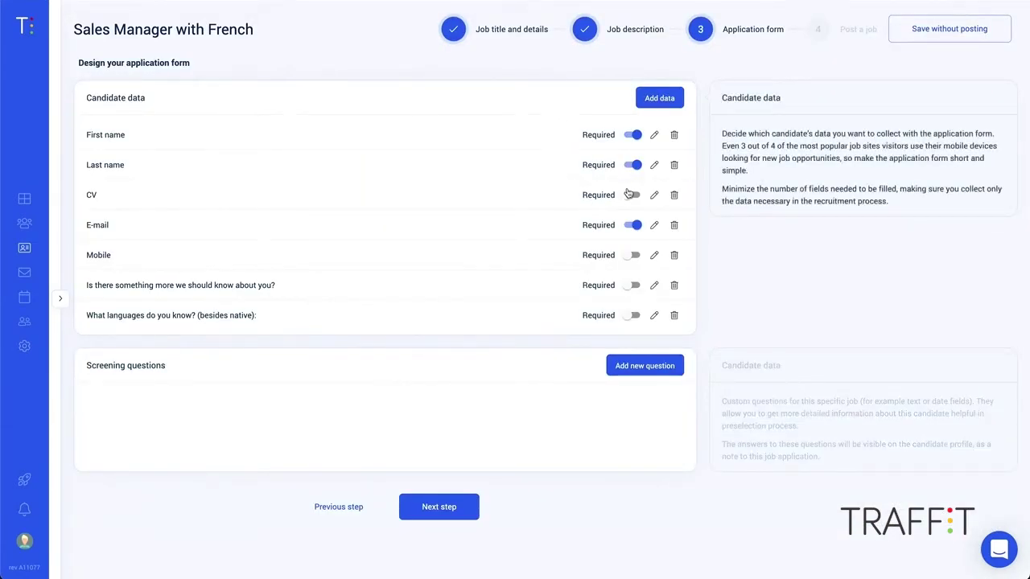
- Require a CV on the application form, save the job unposted, and open the other job's pipeline
left_click(633, 195)
left_click(446, 515)
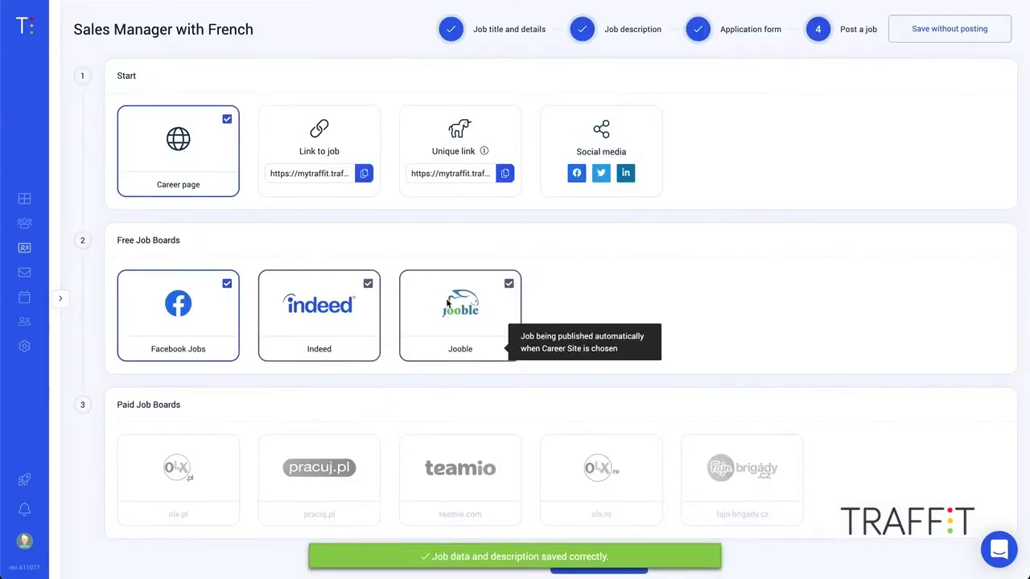
left_click(957, 34)
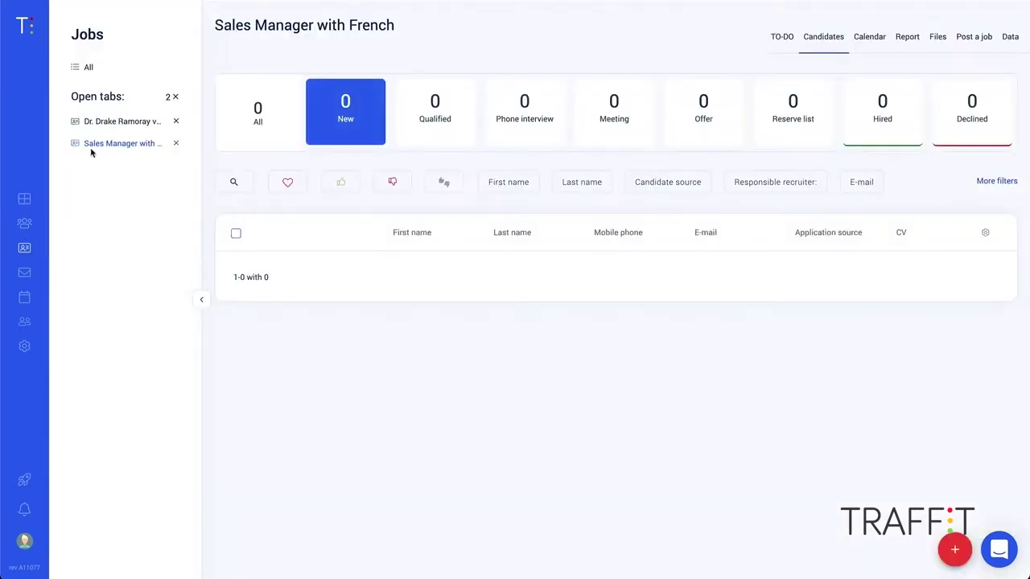
left_click(115, 122)
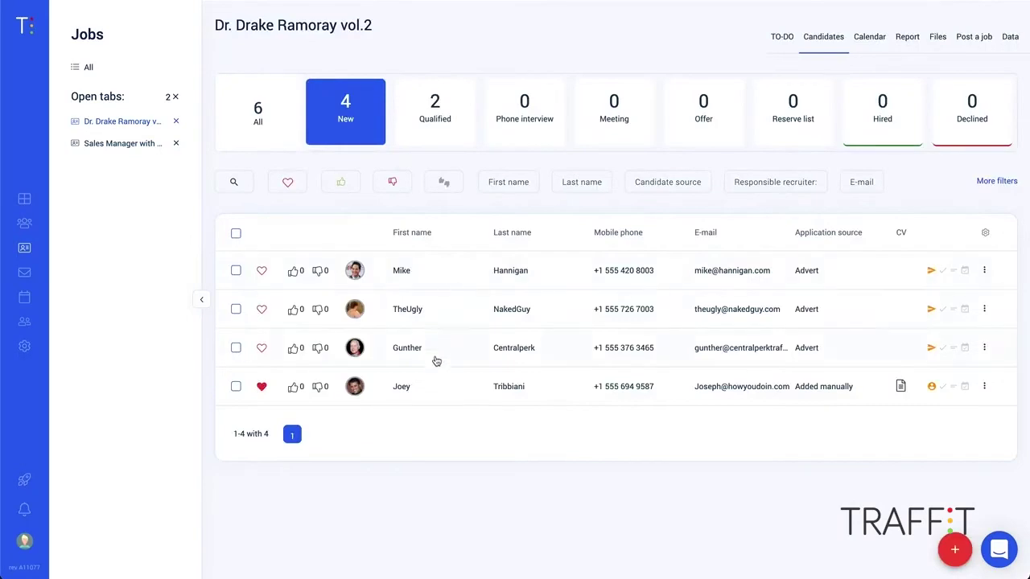
- Add the note 'Great' to the last candidate, move them to Qualified, then select the remaining candidates
left_click(453, 391)
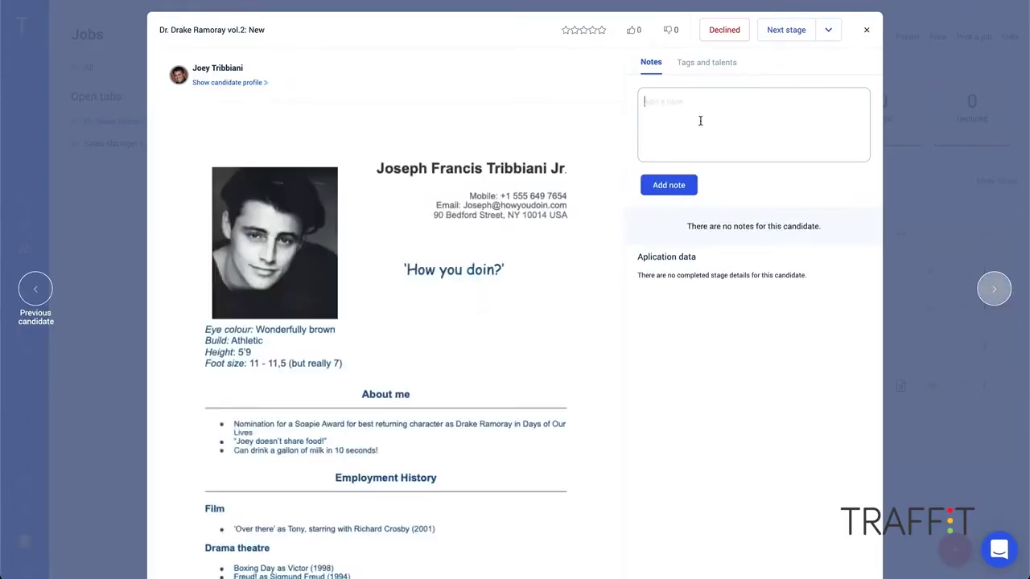
type("Great")
left_click(693, 185)
left_click(831, 33)
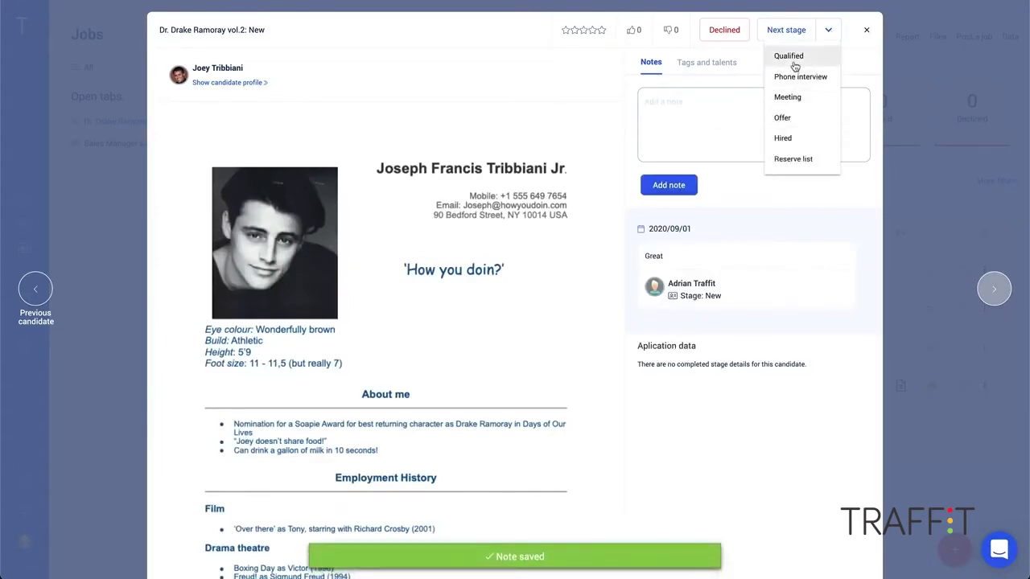
left_click(790, 58)
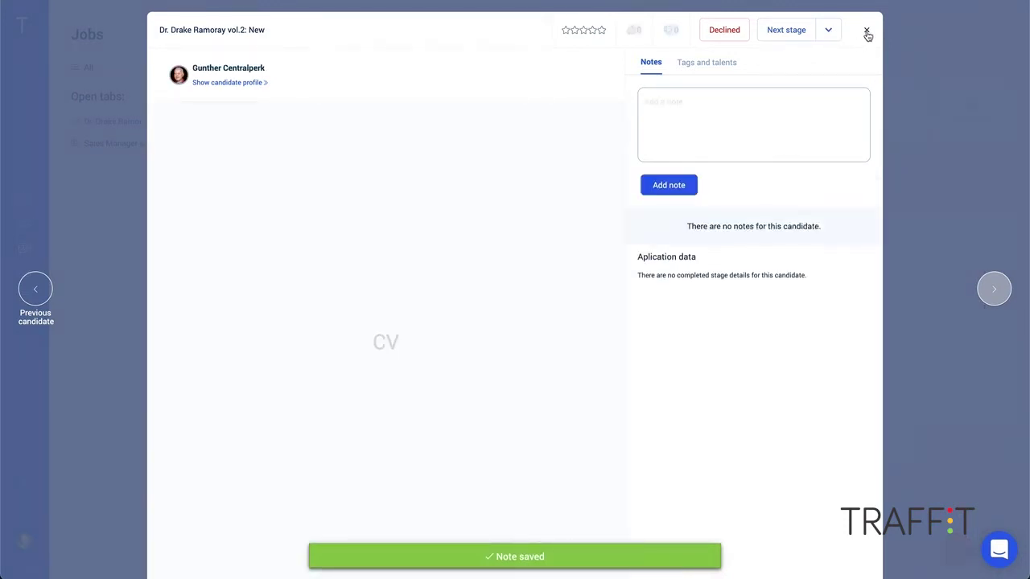
left_click(867, 33)
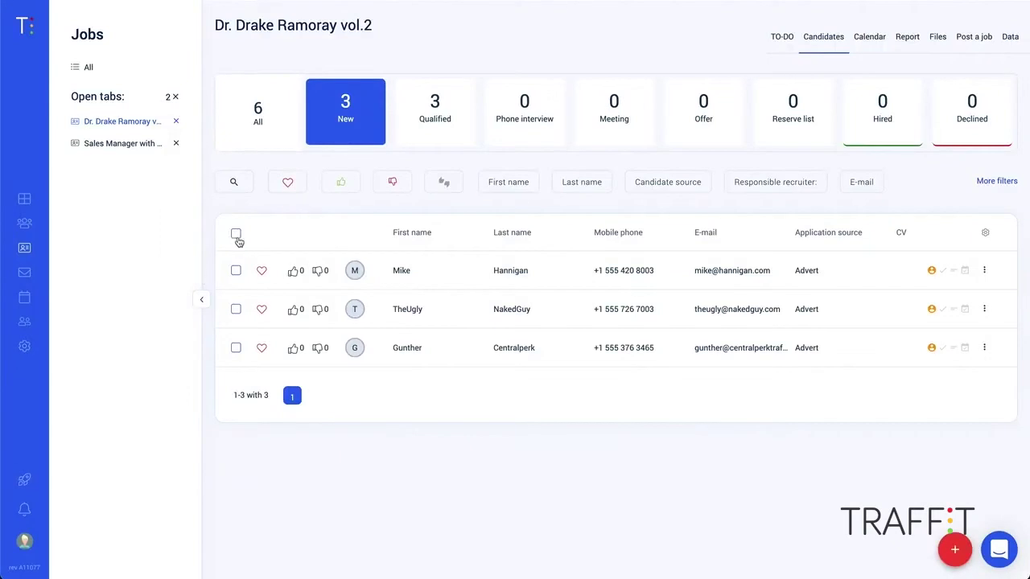
left_click(235, 234)
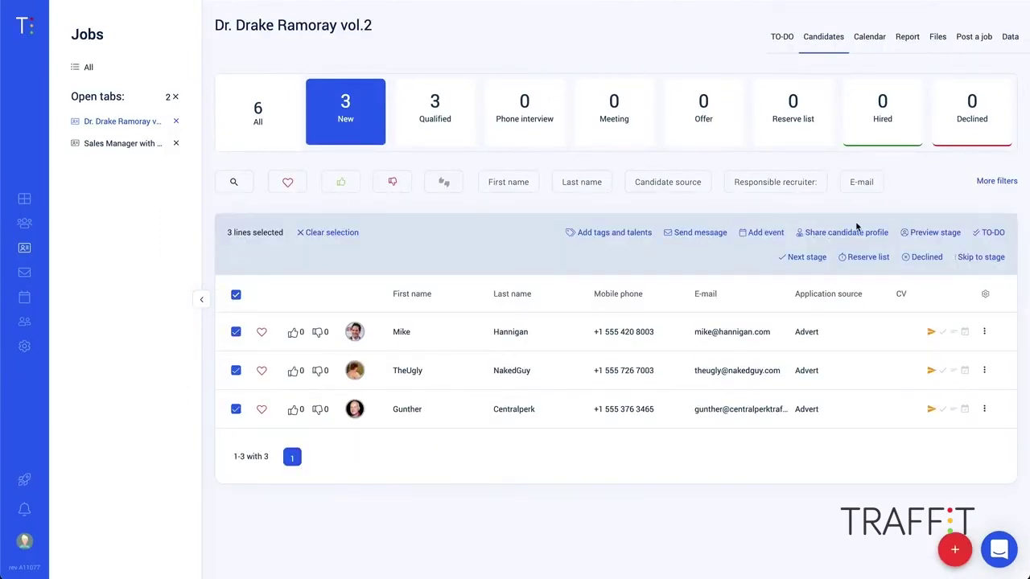
left_click(235, 296)
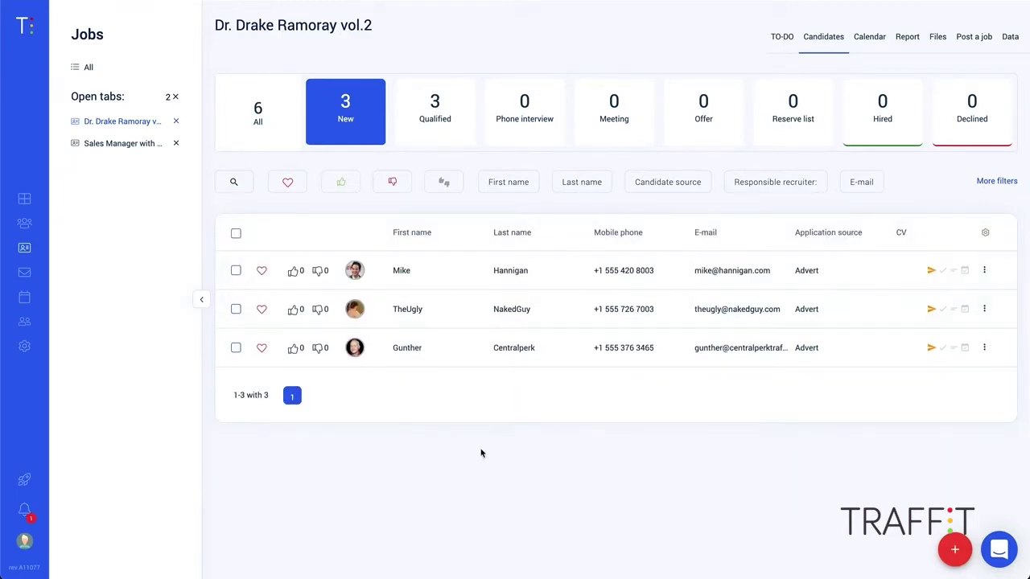
left_click(25, 223)
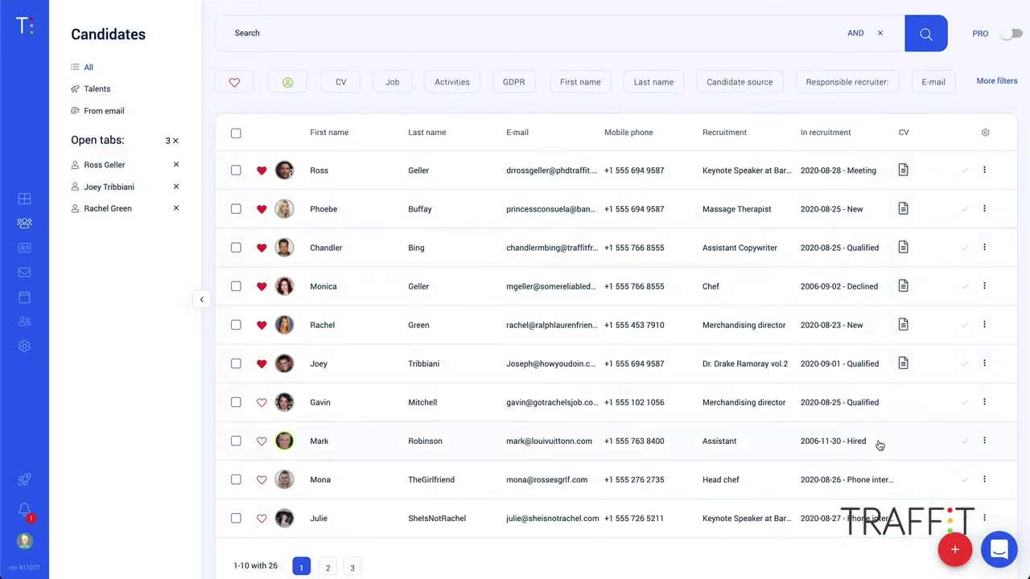
- List all 26 candidates instead of talent pools and enable PRO boolean word search
left_click(98, 89)
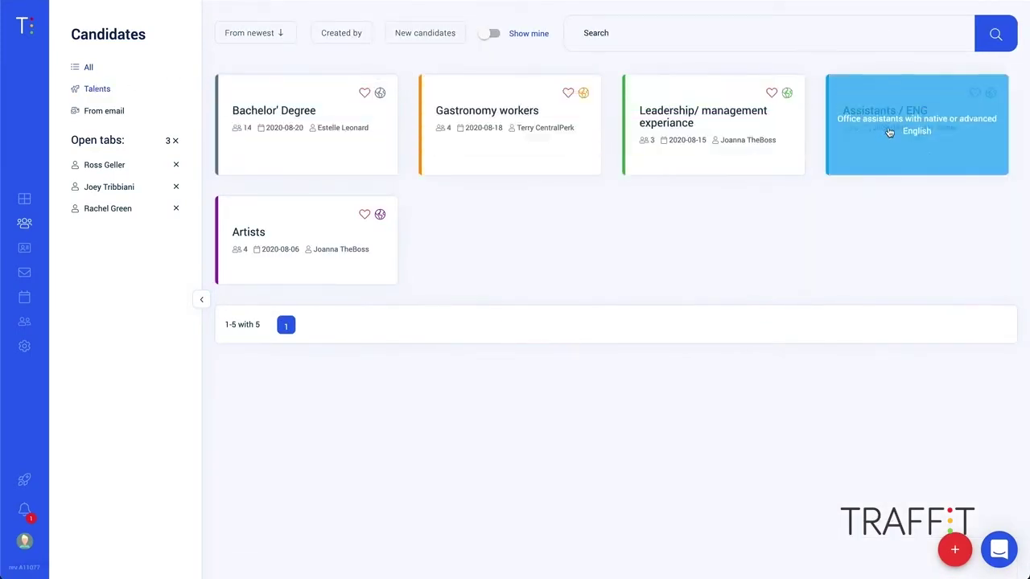
left_click(89, 67)
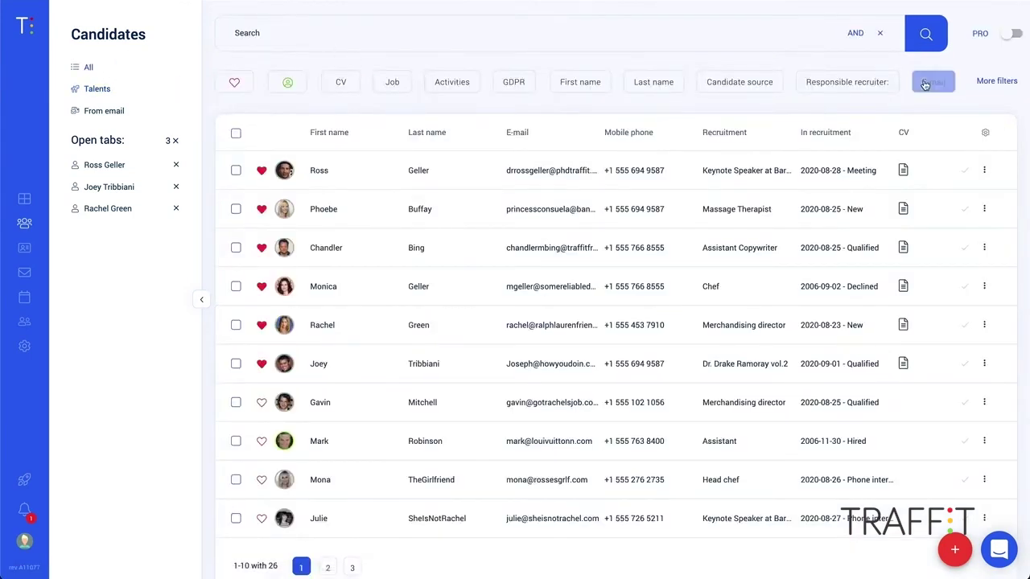
left_click(1014, 36)
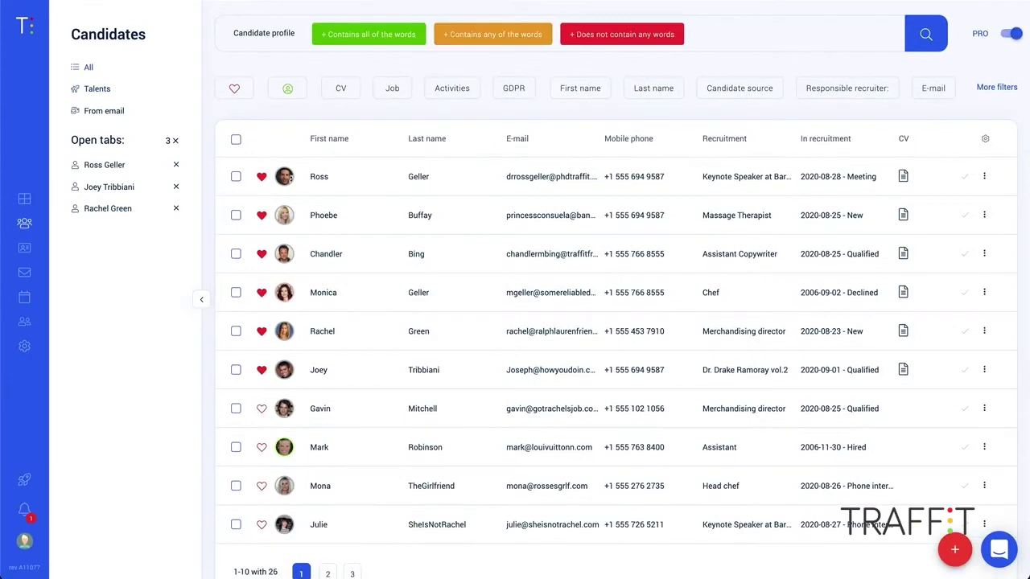
- Search for candidates containing all of 'manager' and any of 'french'
left_click(357, 31)
type("manager")
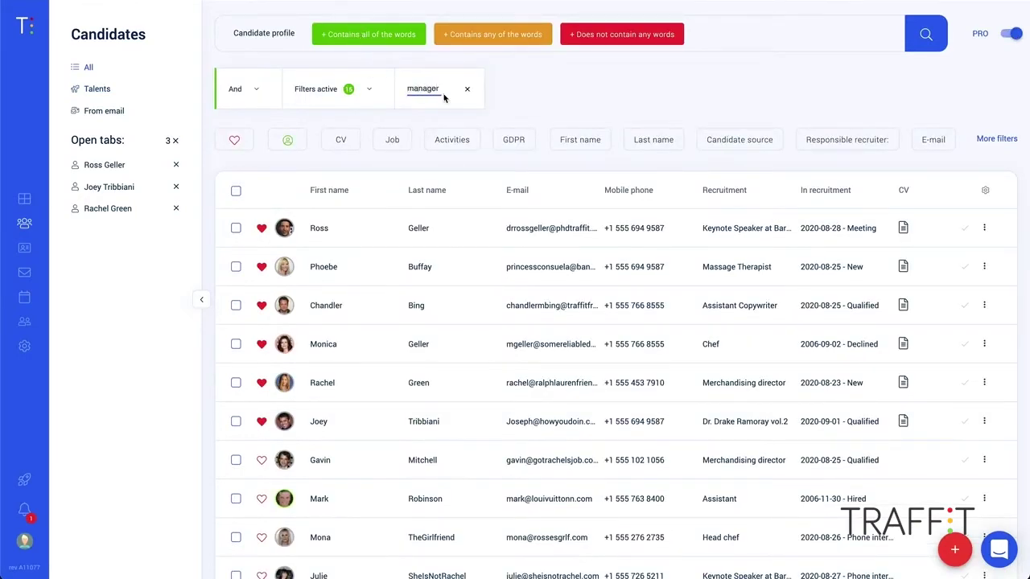
key("Return")
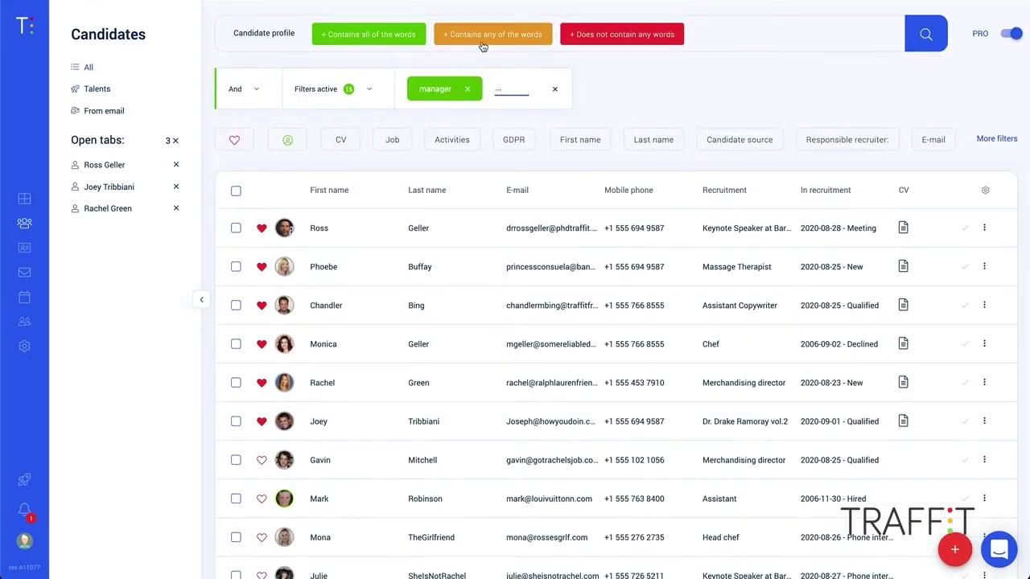
left_click(483, 45)
type("french")
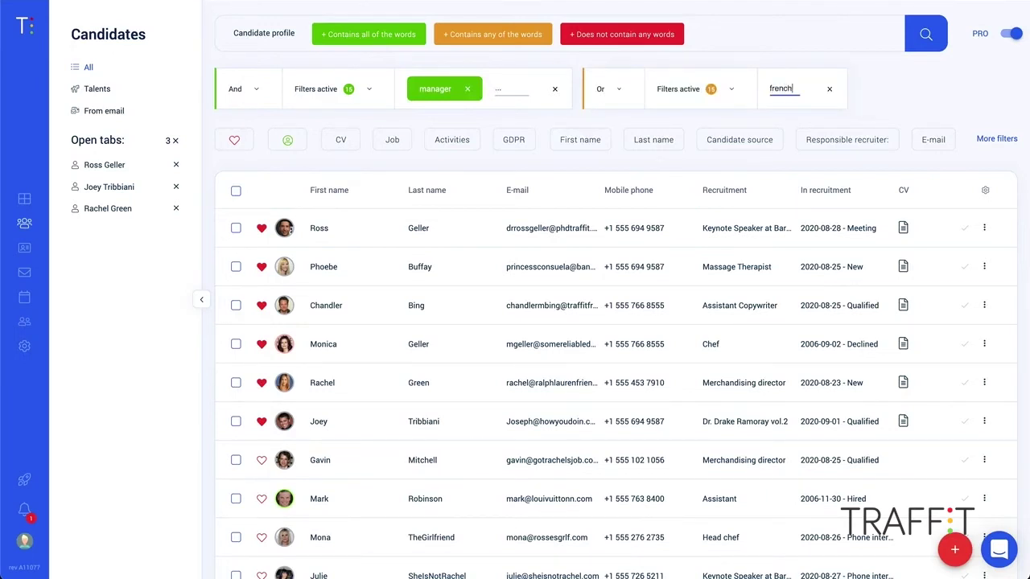
key("Return")
left_click(925, 38)
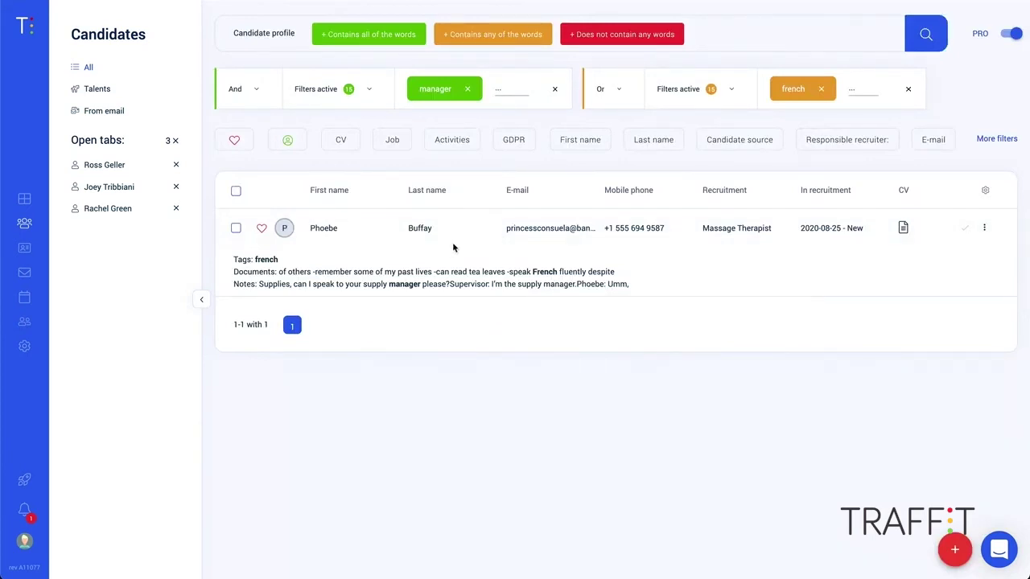
- Reopen the previously viewed candidate's profile and preview their latest CV
left_click(117, 209)
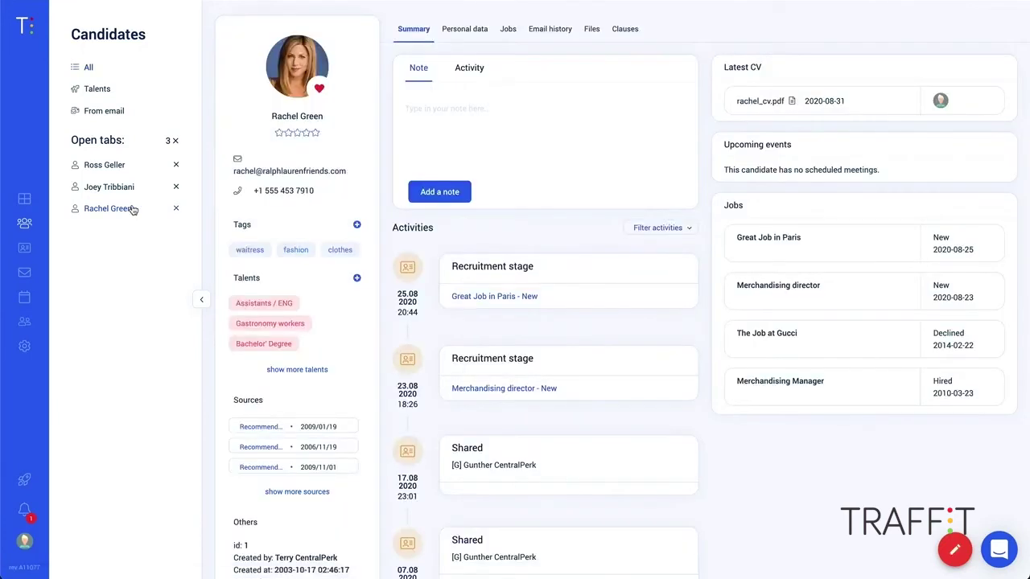
scroll(513, 351, "down", 1)
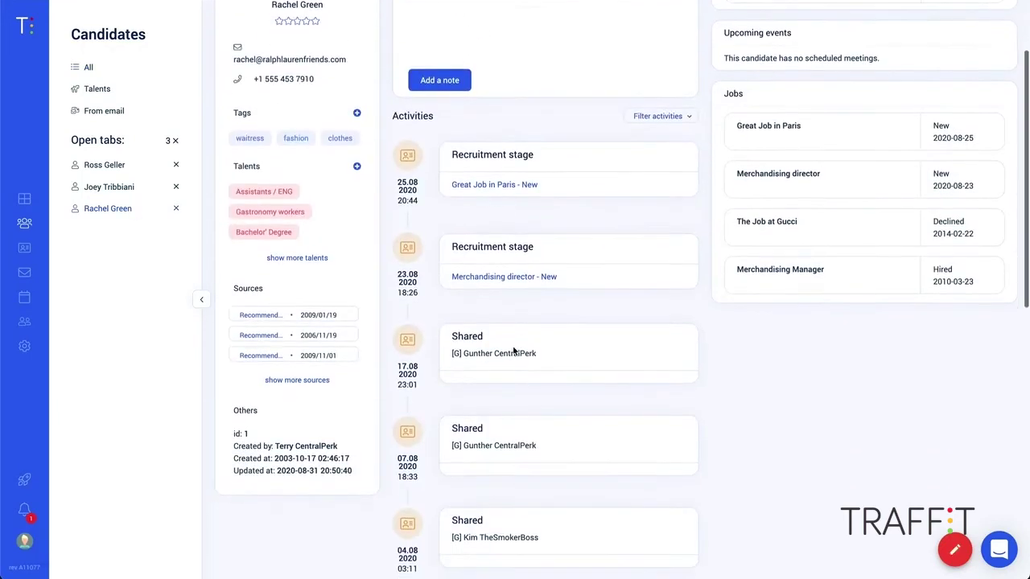
scroll(513, 350, "down", 1)
scroll(513, 351, "down", 1)
scroll(513, 351, "up", 3)
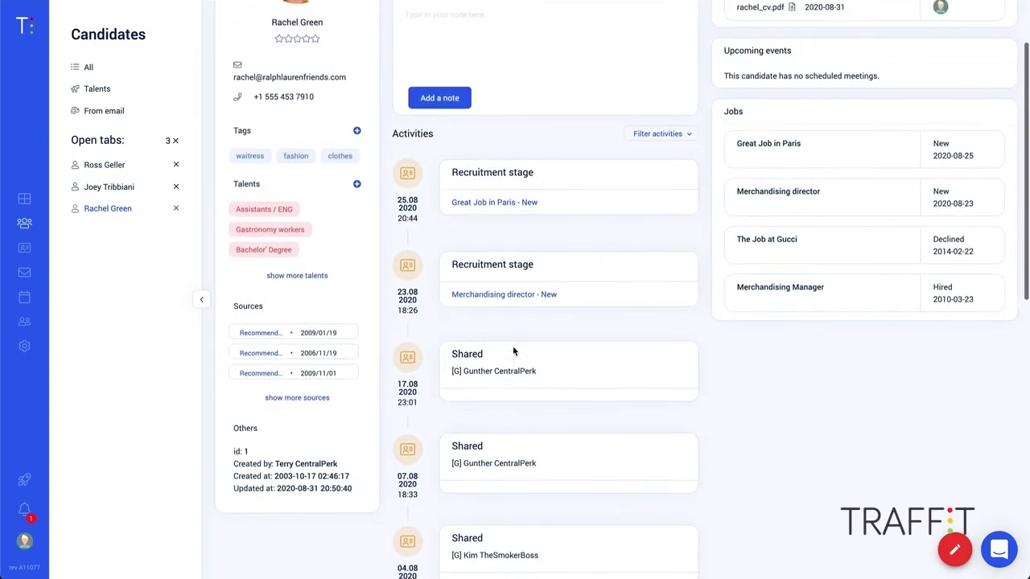
left_click(765, 101)
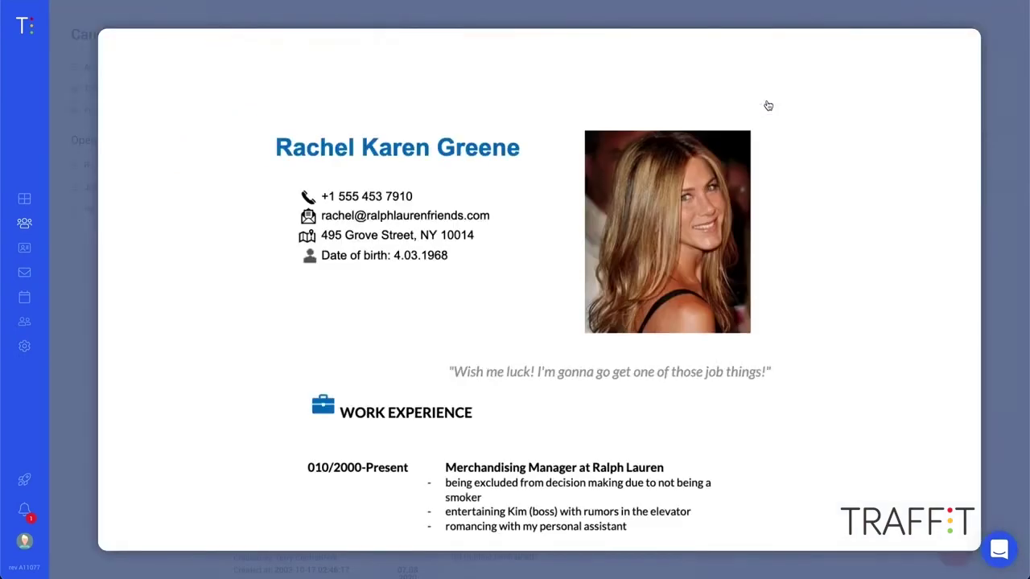
scroll(828, 247, "down", 3)
scroll(828, 246, "up", 3)
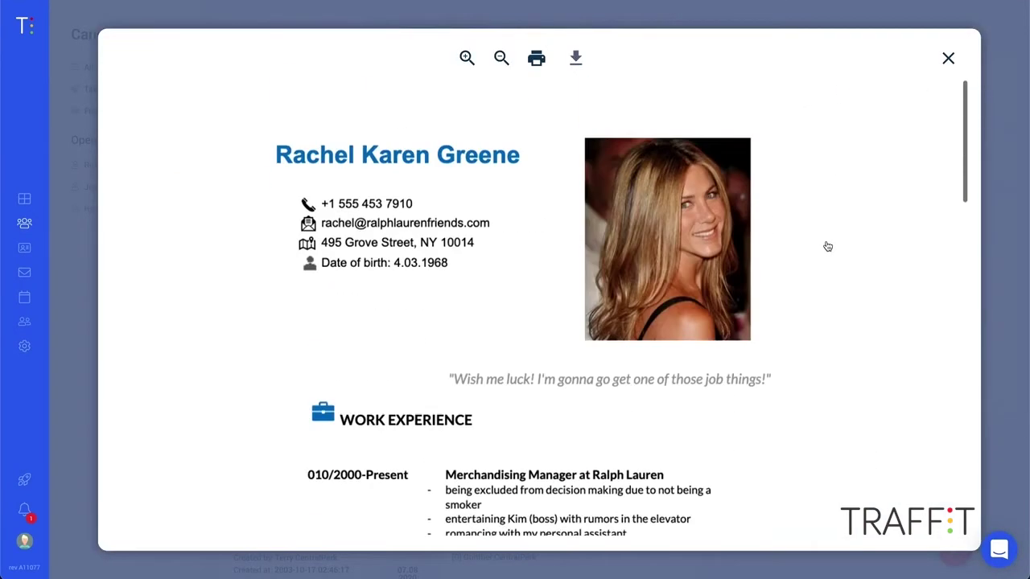
left_click(947, 58)
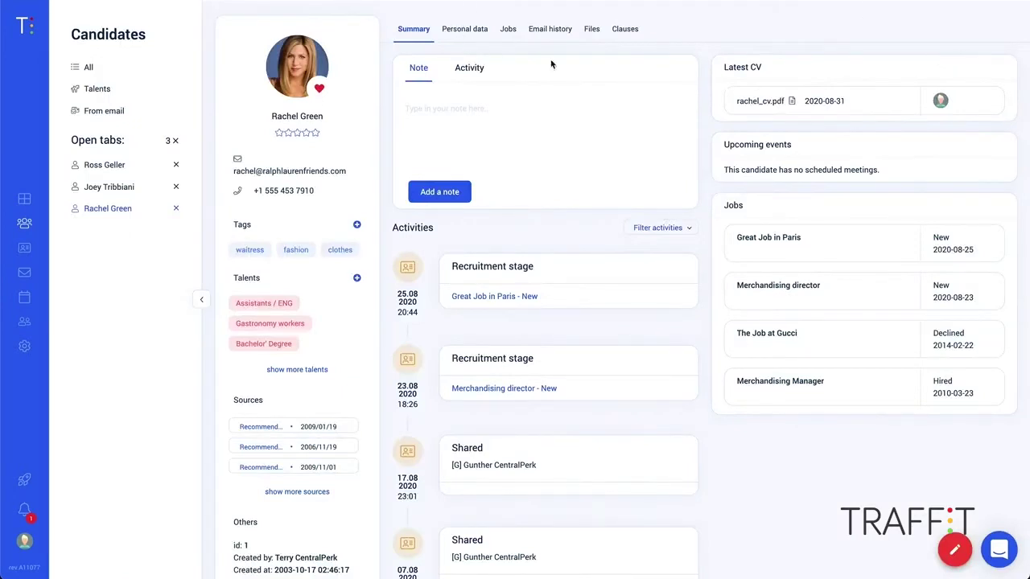
- Review the candidate's personal data, applied jobs, email history and consent clauses
left_click(458, 32)
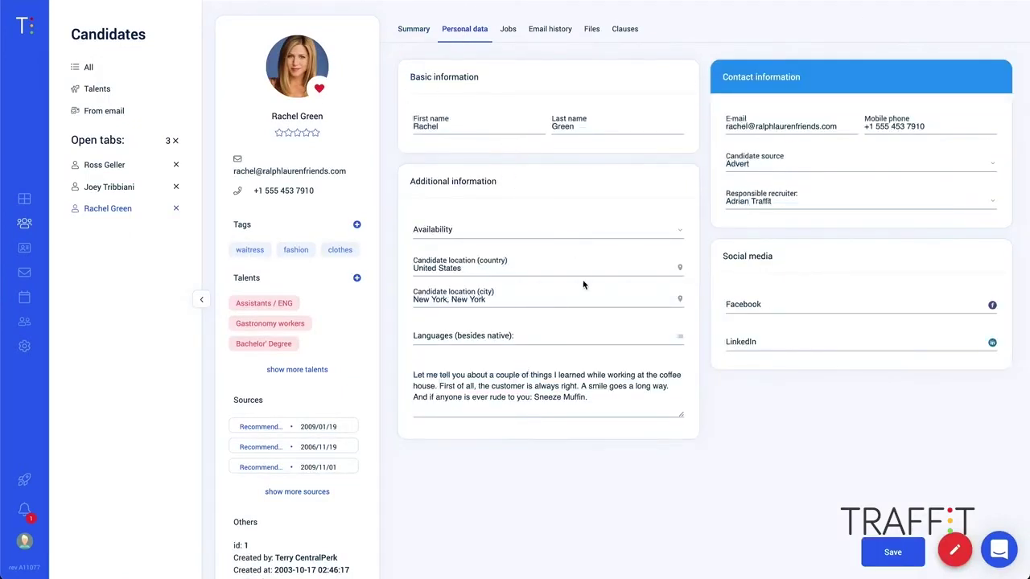
left_click(509, 31)
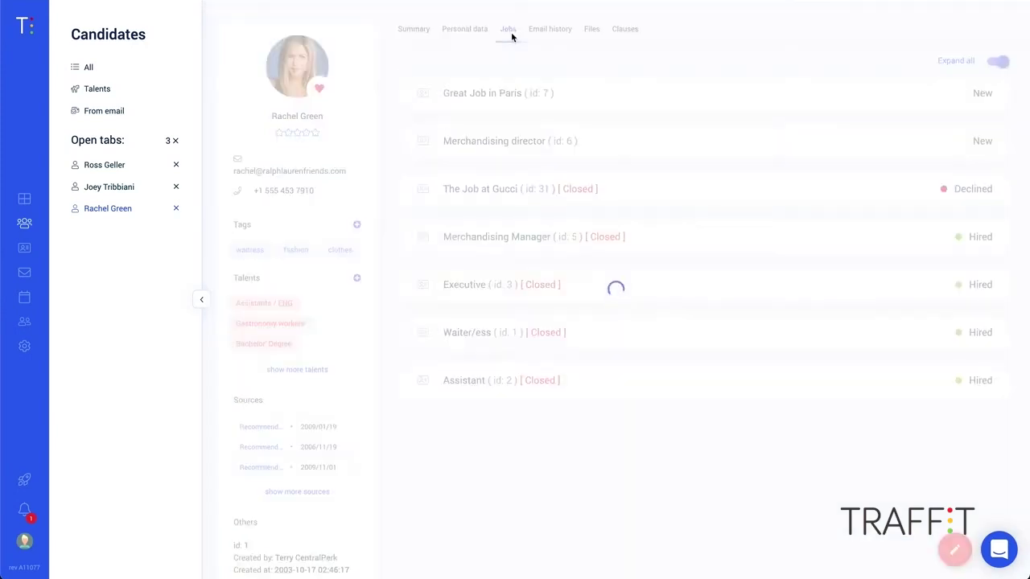
left_click(553, 34)
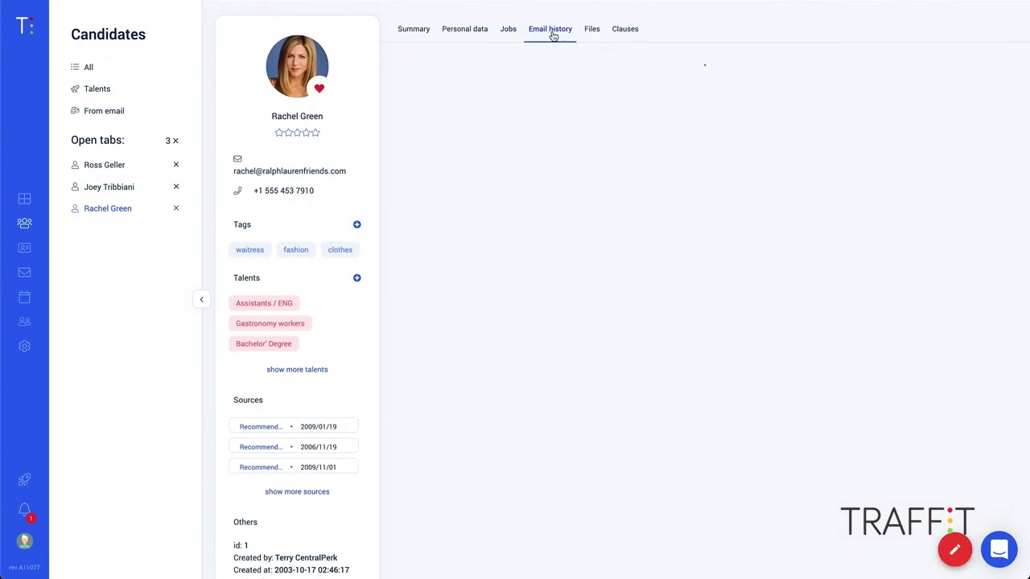
left_click(624, 36)
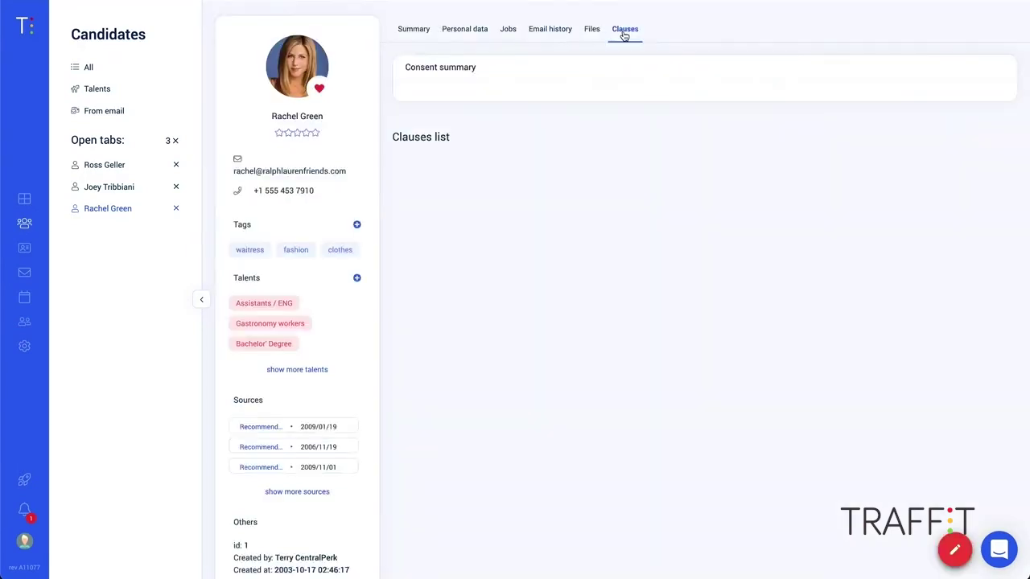
- Return to the candidate summary, then add a new Instagram section in the career page editor
left_click(413, 34)
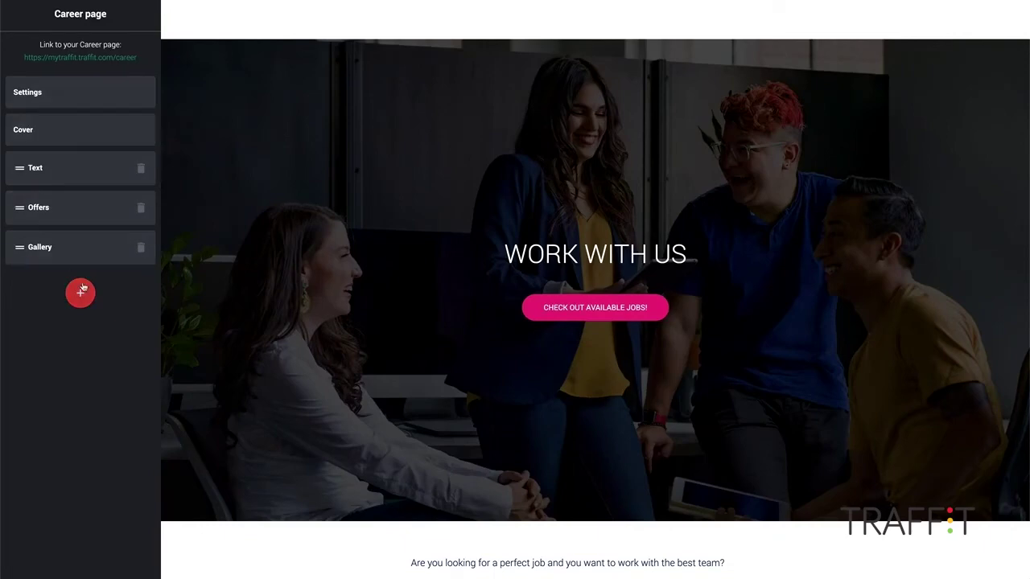
scroll(337, 375, "down", 3)
scroll(340, 380, "down", 2)
scroll(340, 378, "down", 2)
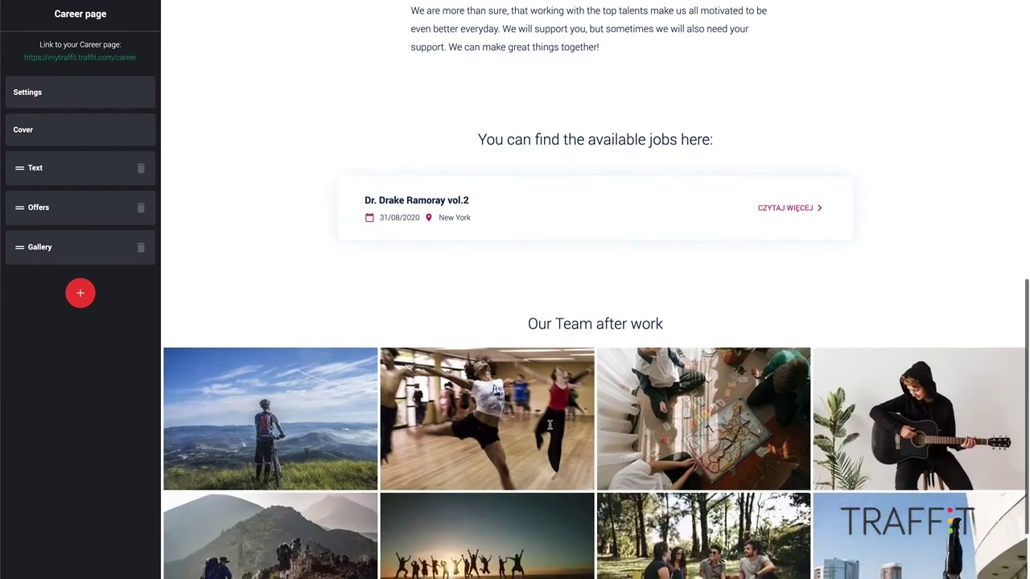
scroll(550, 425, "up", 3)
scroll(550, 428, "up", 5)
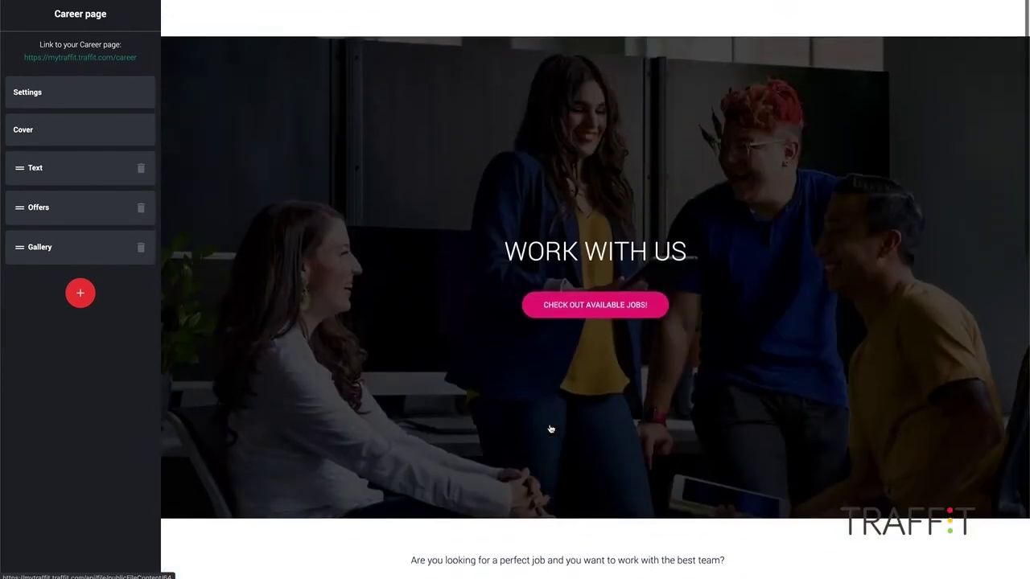
left_click(80, 293)
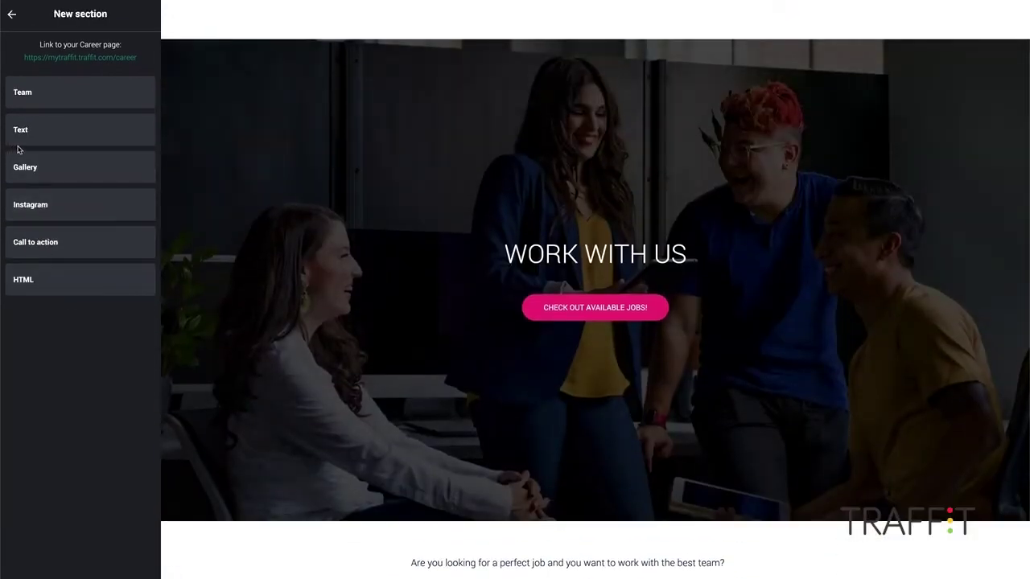
left_click(33, 214)
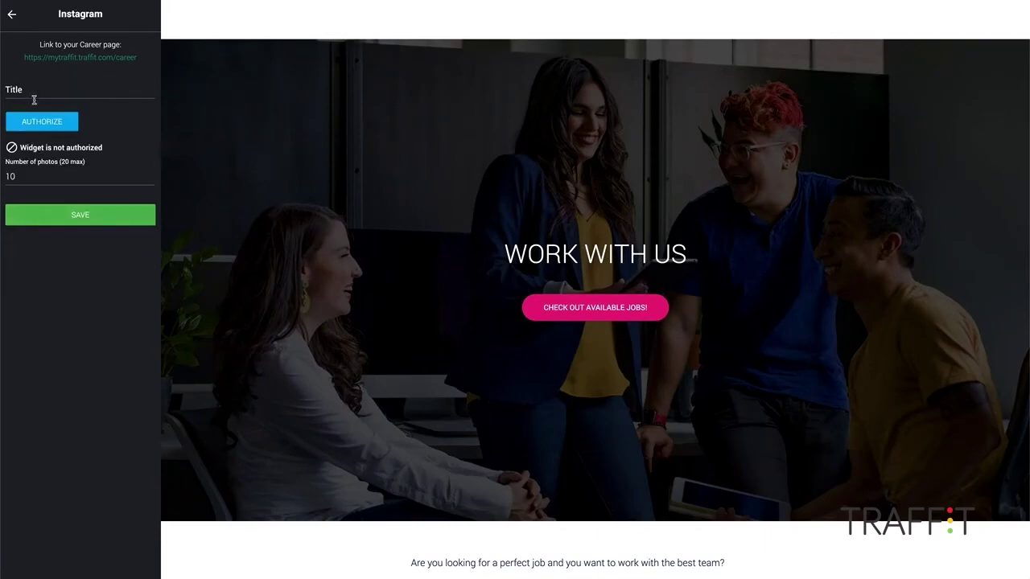
- Save the Instagram section, filter CRM clients to favourites, and open one client's details
left_click(54, 214)
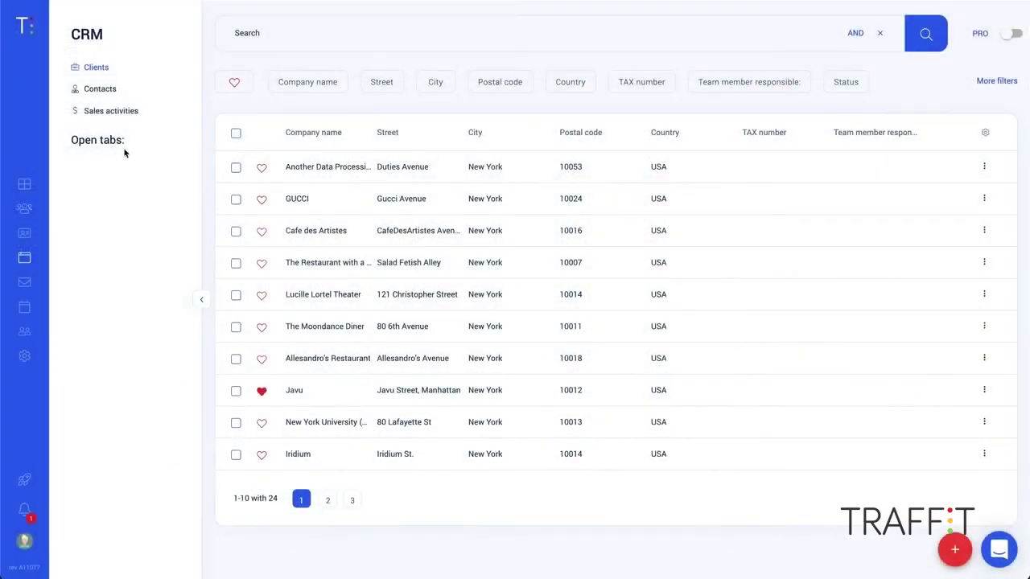
left_click(233, 82)
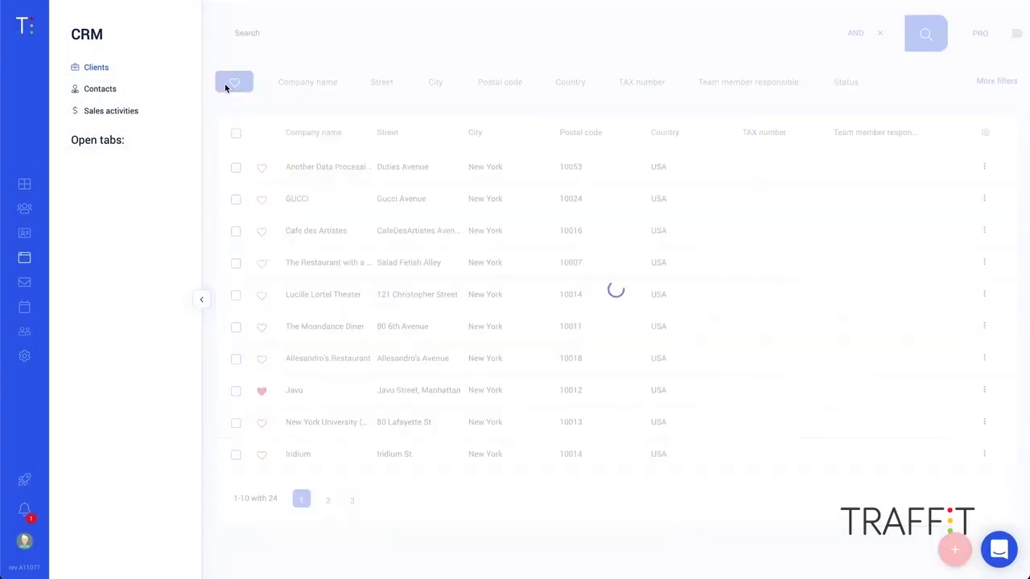
left_click(319, 207)
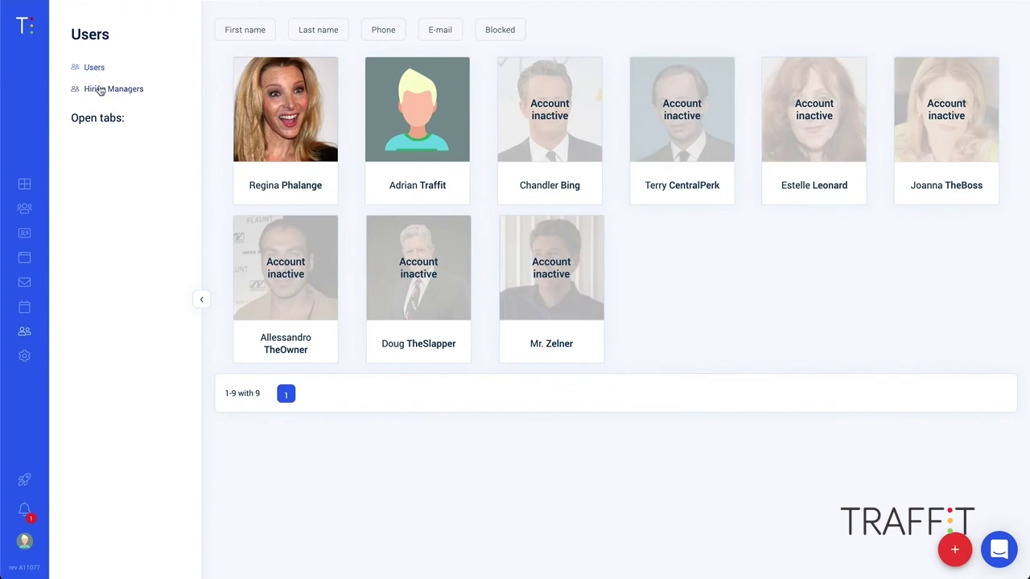
- View the fourteen-person Hiring Managers list, then return to the nine-member Users list
left_click(98, 89)
mouse_move(285, 129)
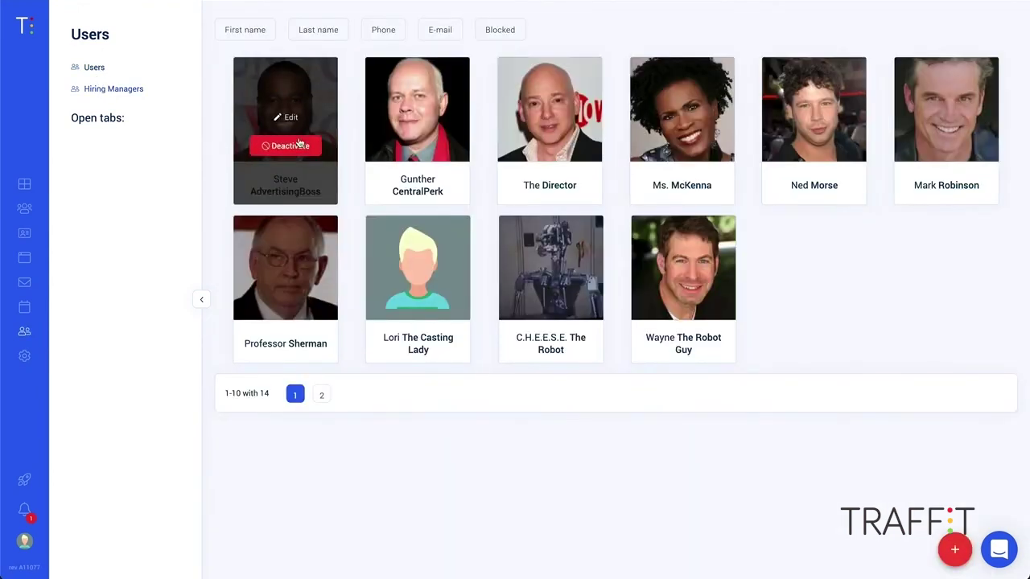
left_click(91, 66)
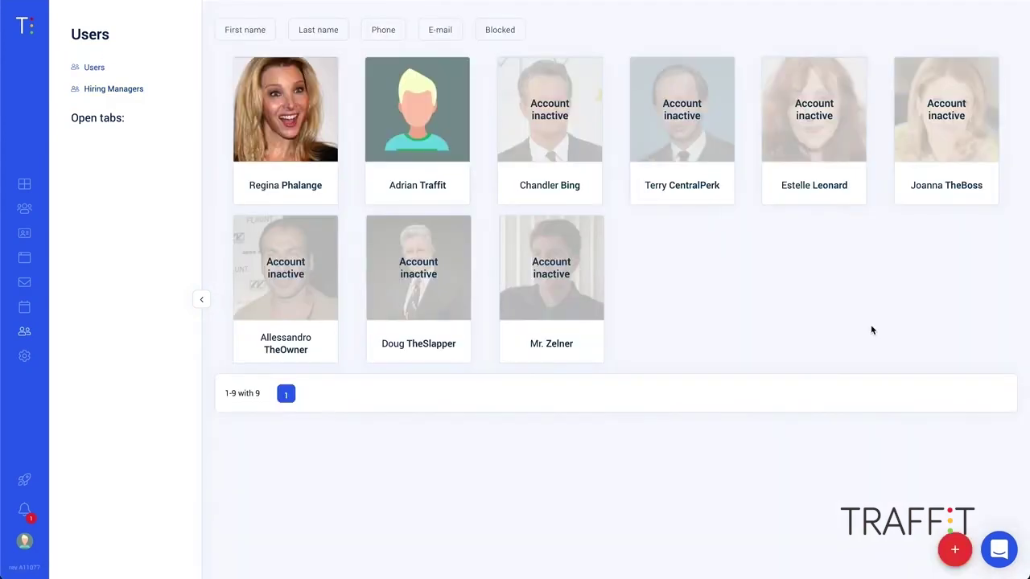